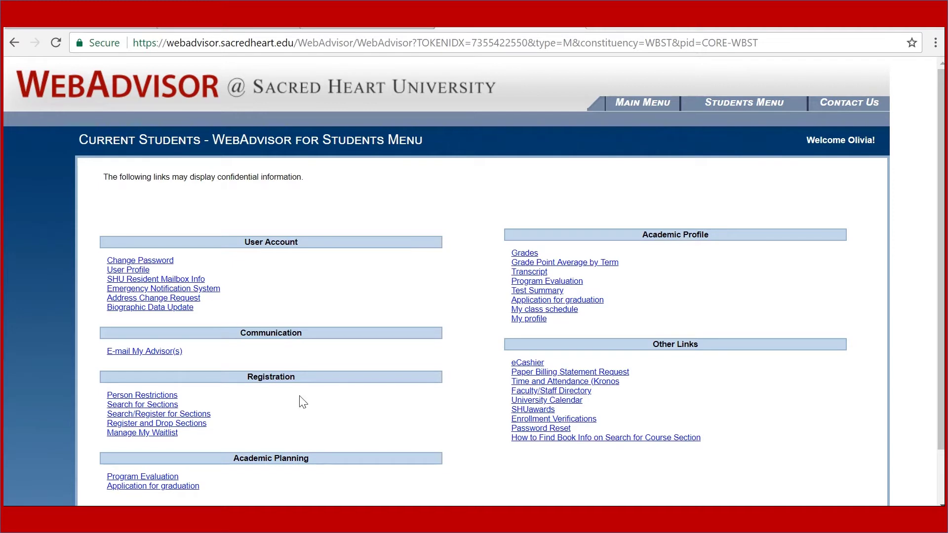
View the person restrictions under Registration and return to the students menu.
{"action": "scroll", "coordinate": [262, 399], "scroll_direction": "down", "scroll_amount": 2}
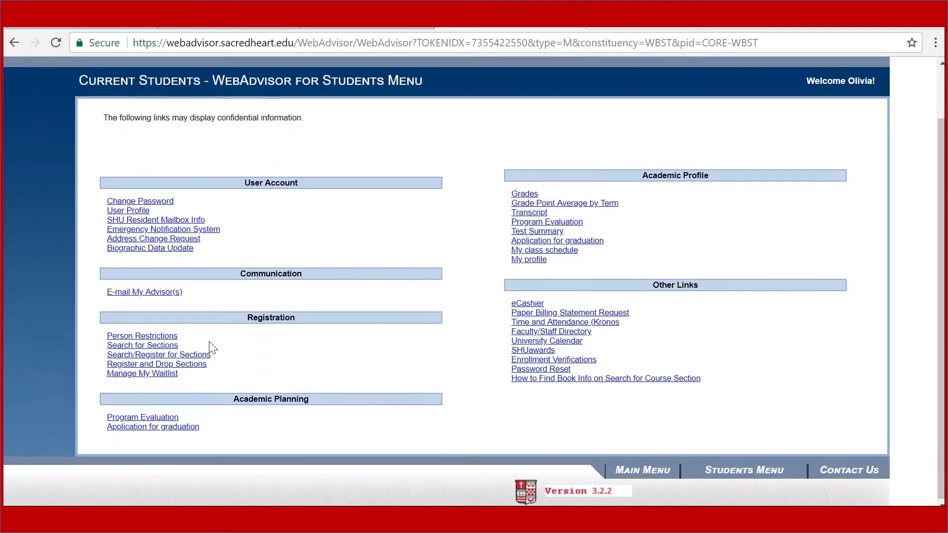
{"action": "left_click", "coordinate": [160, 338]}
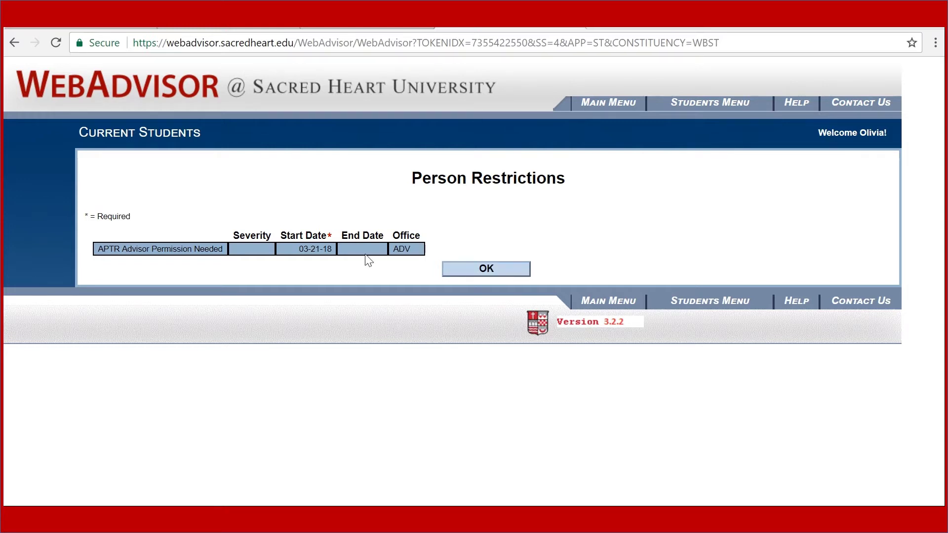
{"action": "left_click", "coordinate": [491, 272]}
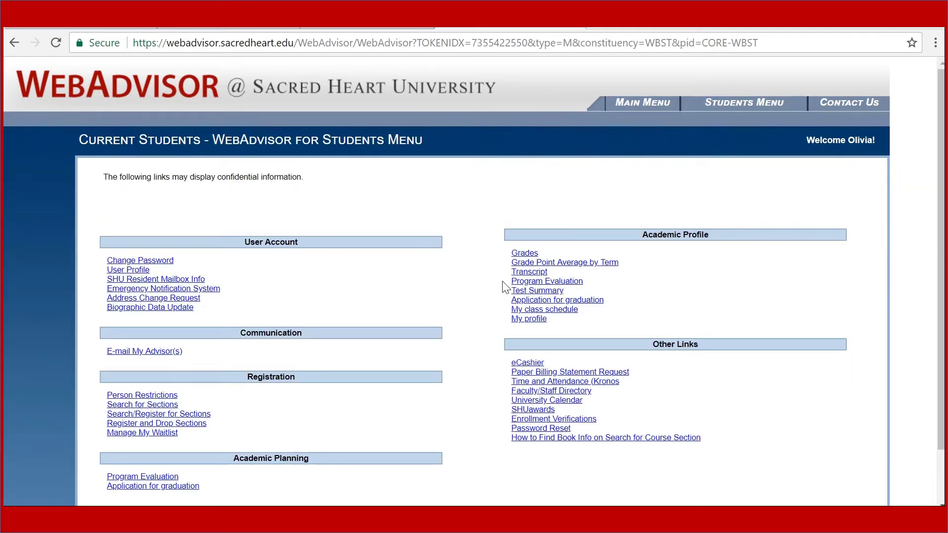
In Program Evaluation, choose the active undecided program and the what-if program Bachelor of Science: Accounting, and return to the students menu without submitting.
{"action": "left_click", "coordinate": [577, 285]}
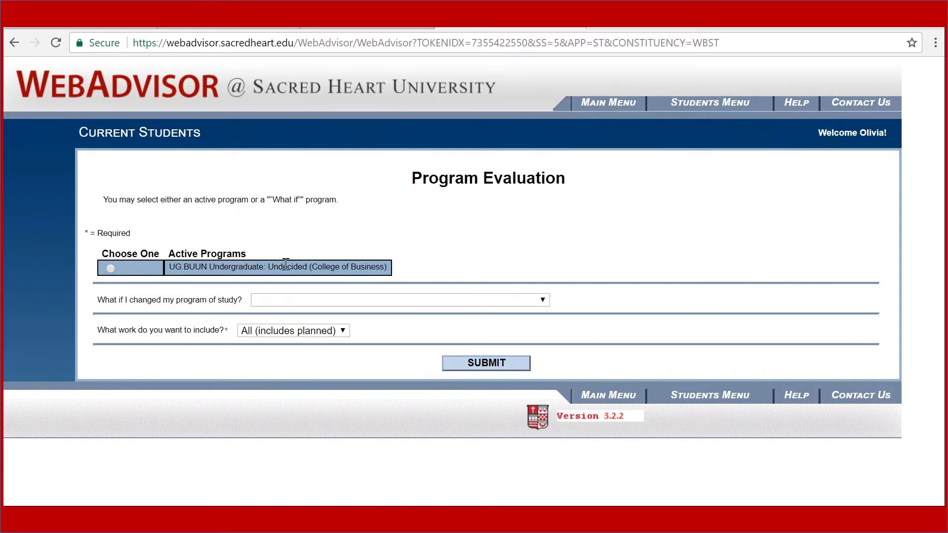
{"action": "left_click", "coordinate": [111, 269]}
{"action": "left_click", "coordinate": [543, 300]}
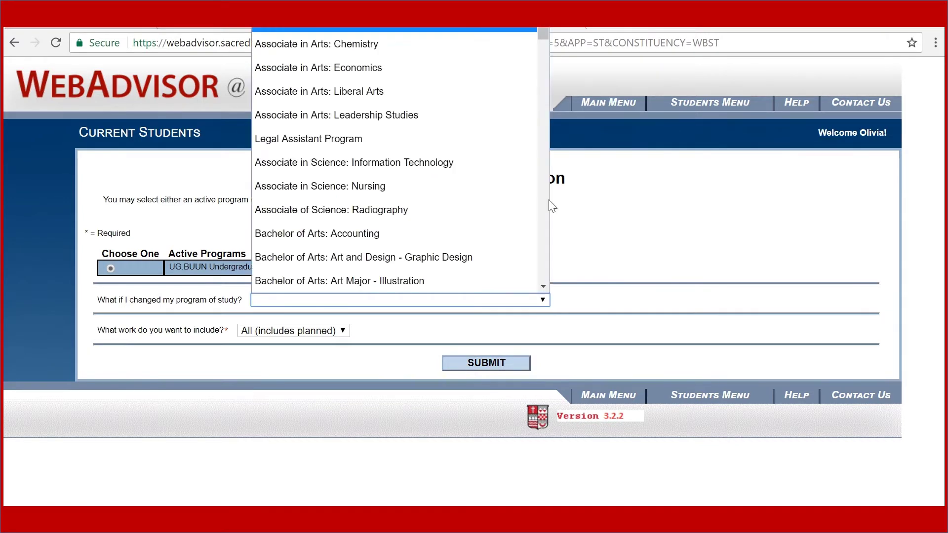
{"action": "left_click_drag", "start_coordinate": [544, 35], "coordinate": [540, 83]}
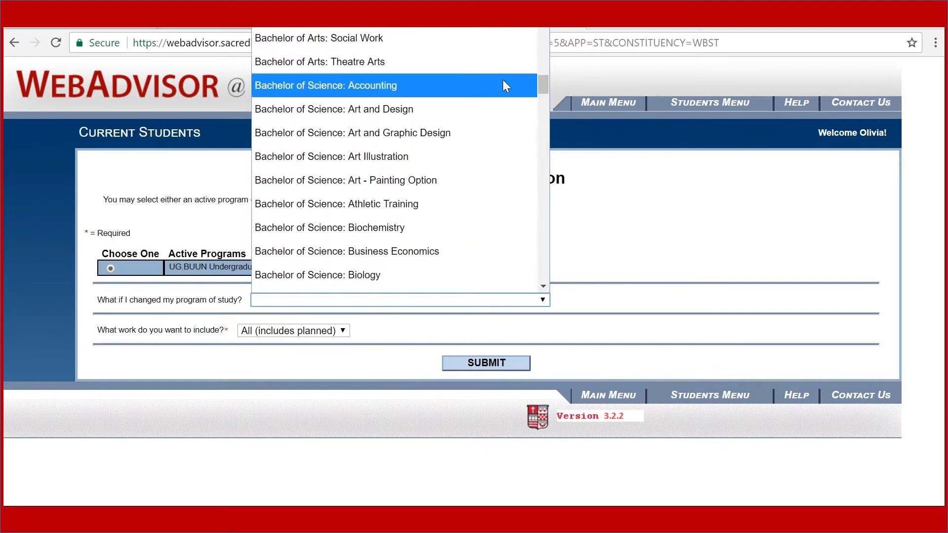
{"action": "left_click", "coordinate": [432, 86]}
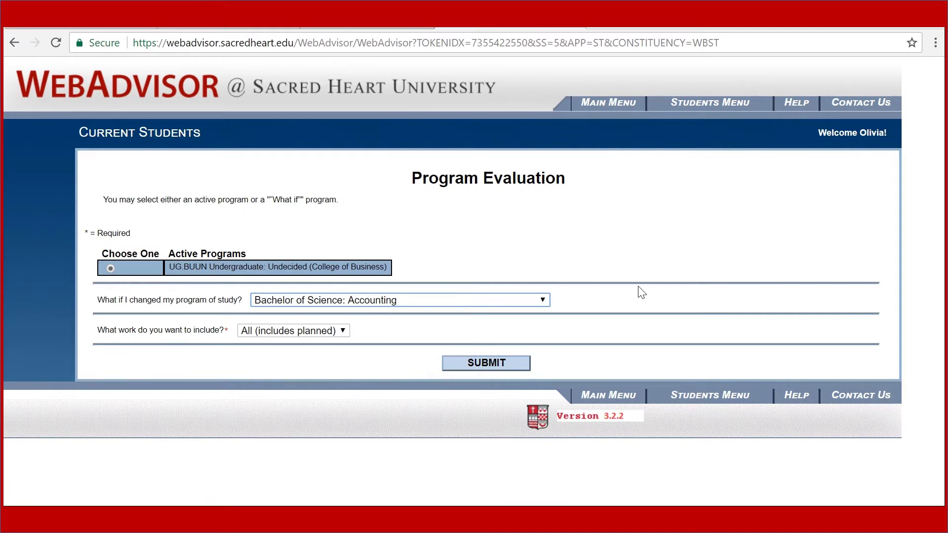
{"action": "left_click", "coordinate": [694, 106]}
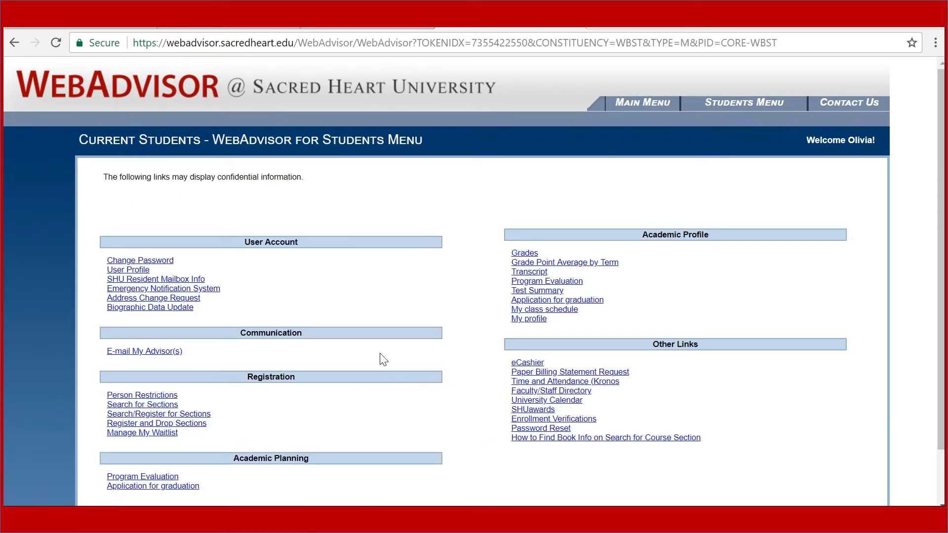
Open Search/Register for Sections and set the term to Fall 2018.
{"action": "scroll", "coordinate": [326, 387], "scroll_direction": "down", "scroll_amount": 2}
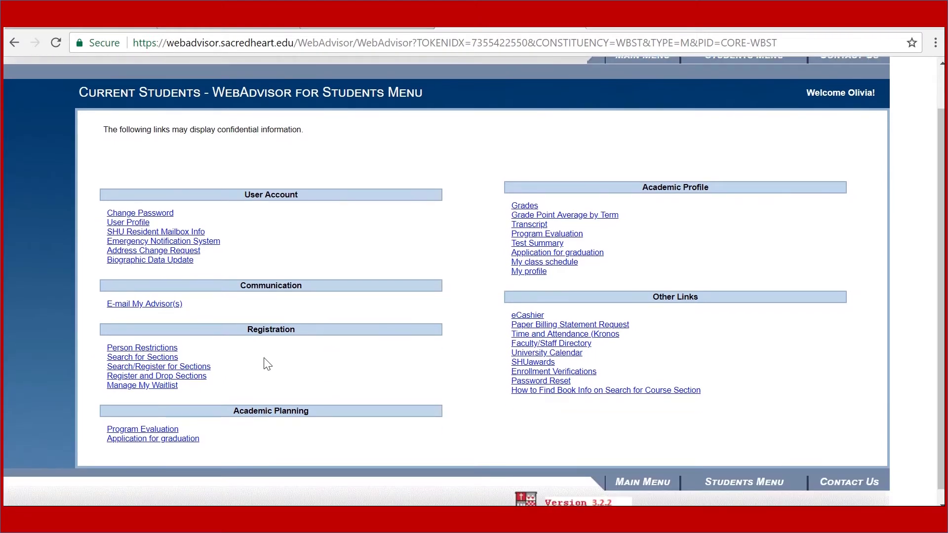
{"action": "left_click", "coordinate": [197, 368]}
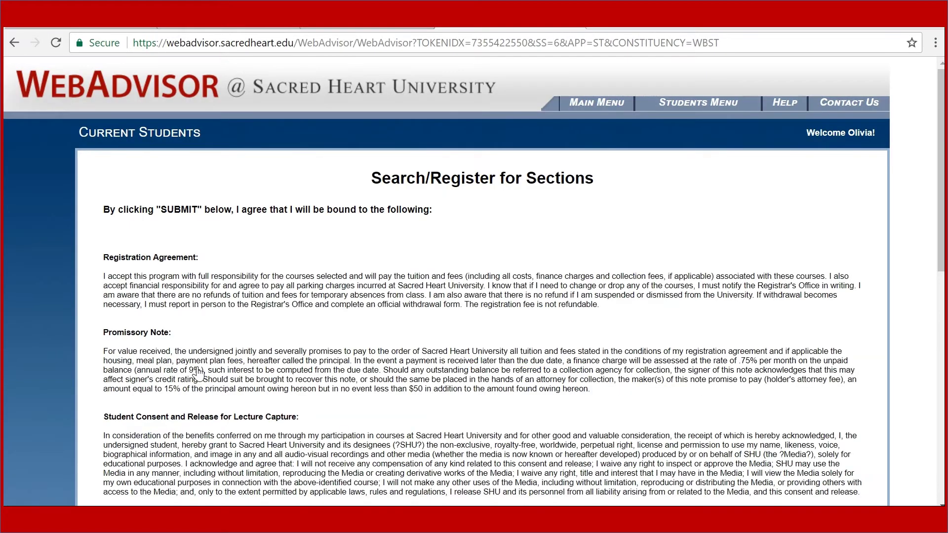
{"action": "left_click_drag", "start_coordinate": [942, 91], "coordinate": [923, 328]}
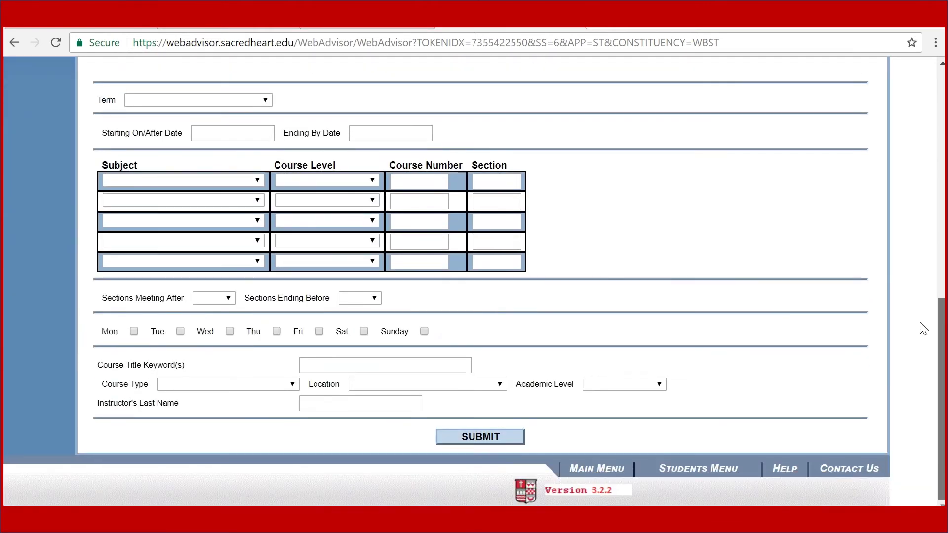
{"action": "left_click", "coordinate": [265, 100]}
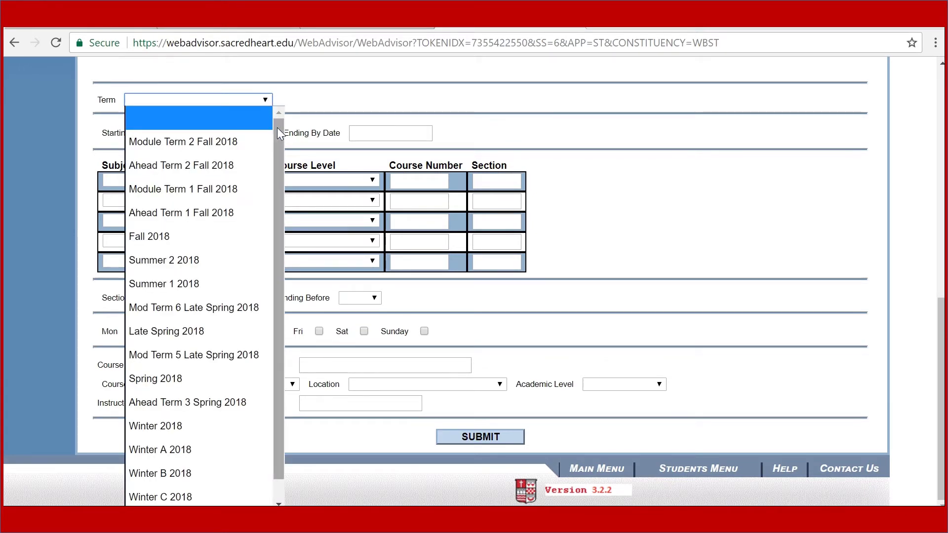
{"action": "scroll", "coordinate": [267, 214], "scroll_direction": "down", "scroll_amount": 1}
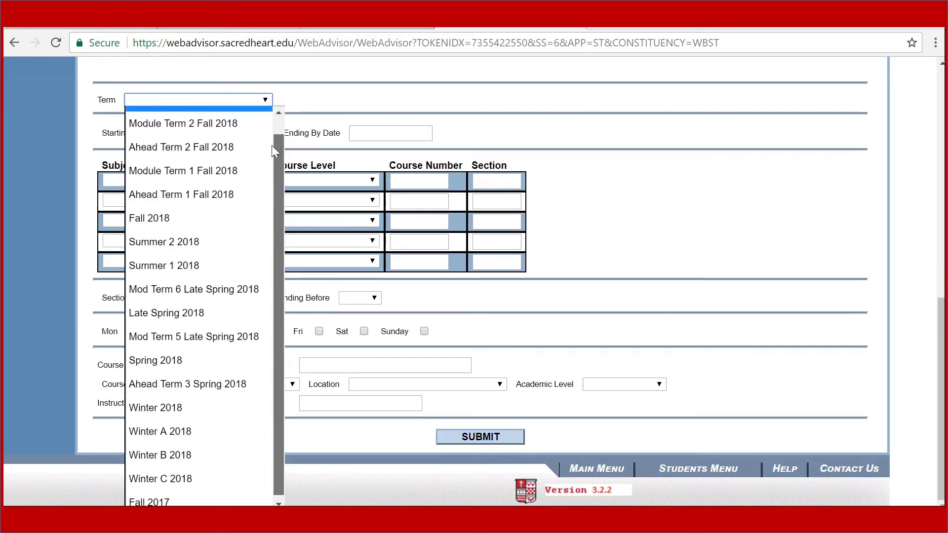
{"action": "scroll", "coordinate": [271, 145], "scroll_direction": "up", "scroll_amount": 1}
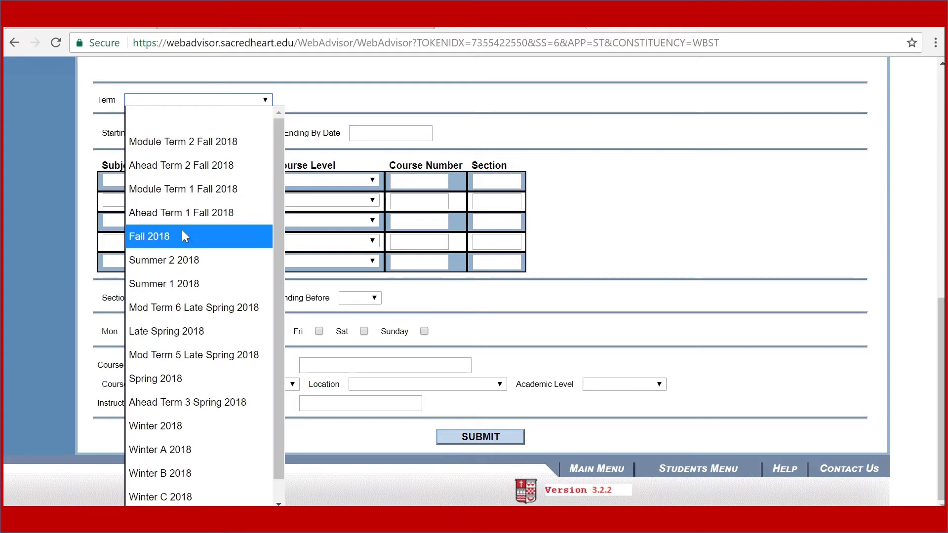
{"action": "left_click", "coordinate": [155, 236]}
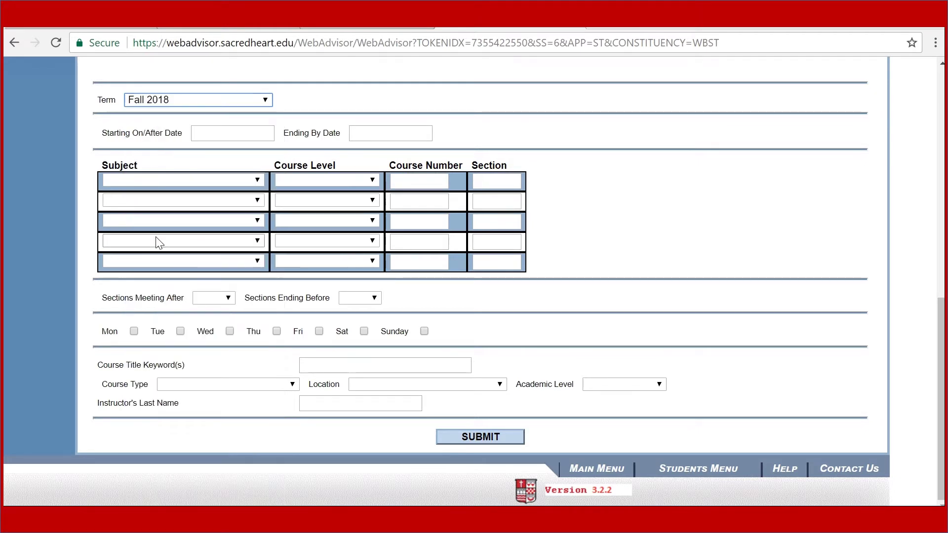
Set the first search subject to Catholic Intellectual Trad. and the second to Accounting.
{"action": "left_click", "coordinate": [258, 180]}
{"action": "left_click_drag", "start_coordinate": [257, 218], "coordinate": [257, 238]}
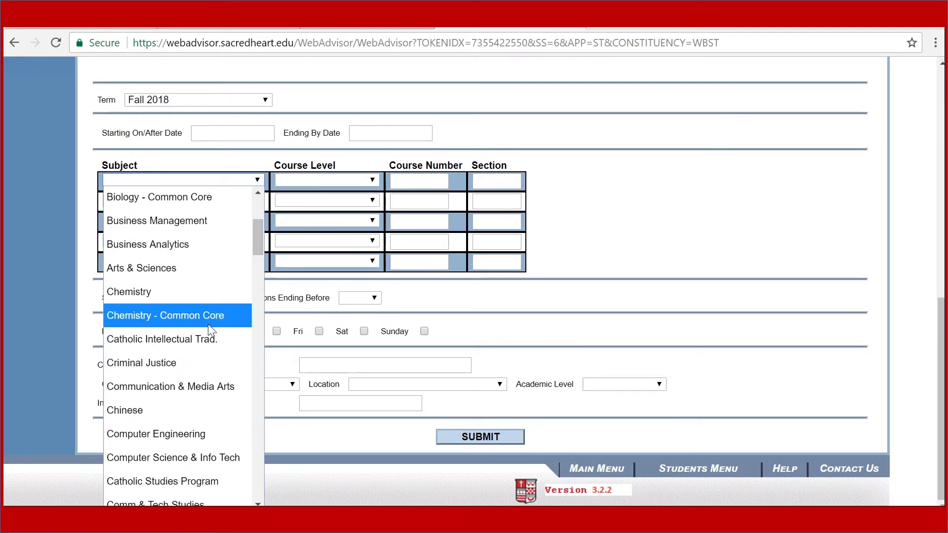
{"action": "left_click", "coordinate": [206, 336]}
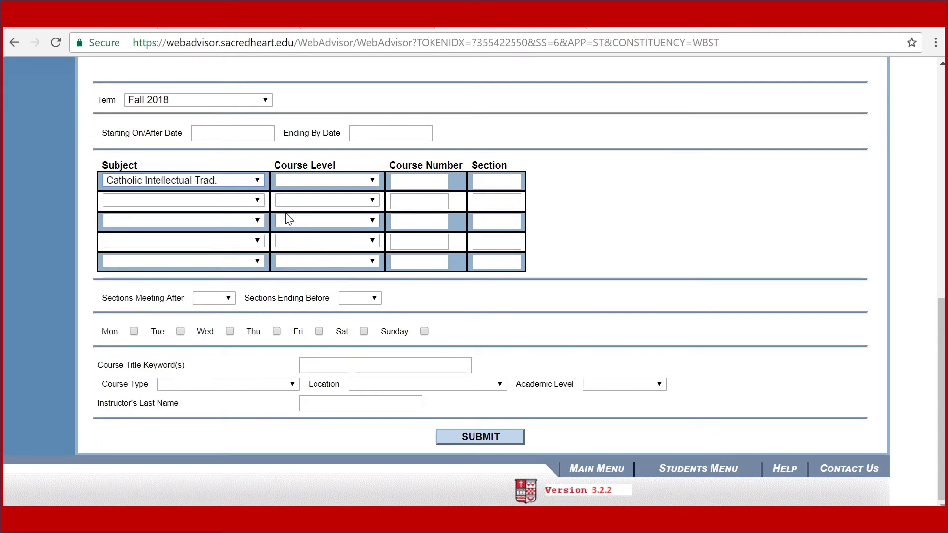
{"action": "left_click", "coordinate": [258, 200]}
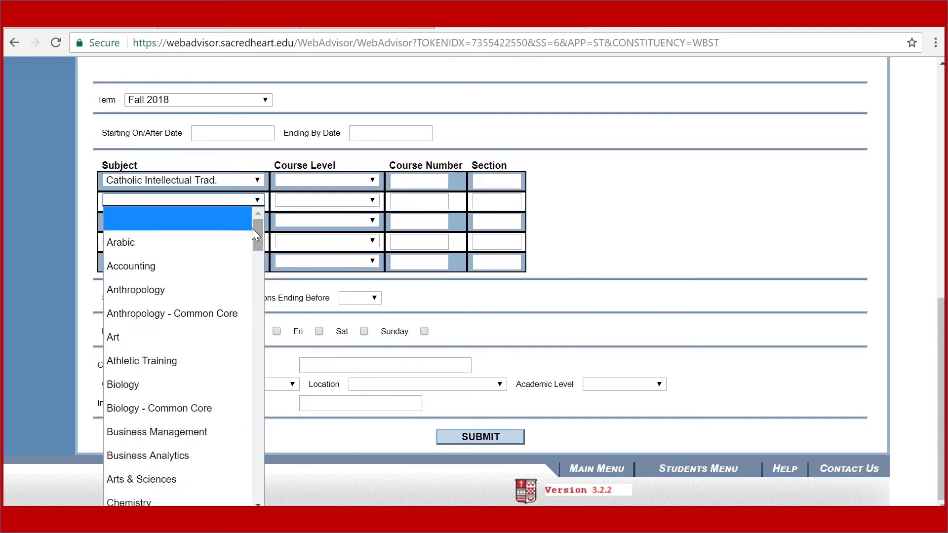
{"action": "left_click", "coordinate": [210, 266]}
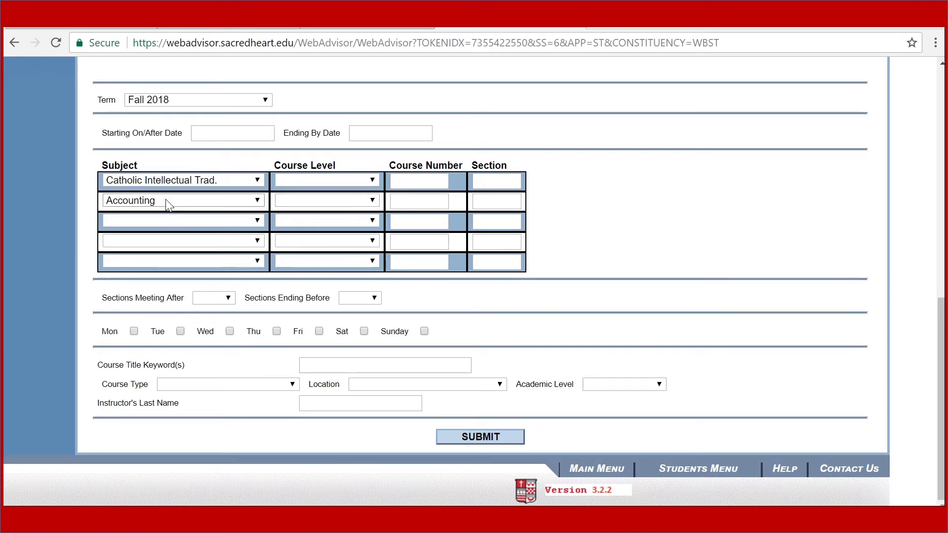
Enter course number 221 for the Accounting row and submit the section search.
{"action": "left_click", "coordinate": [432, 201]}
{"action": "type", "text": "221"}
{"action": "left_click", "coordinate": [611, 216]}
{"action": "left_click", "coordinate": [479, 434]}
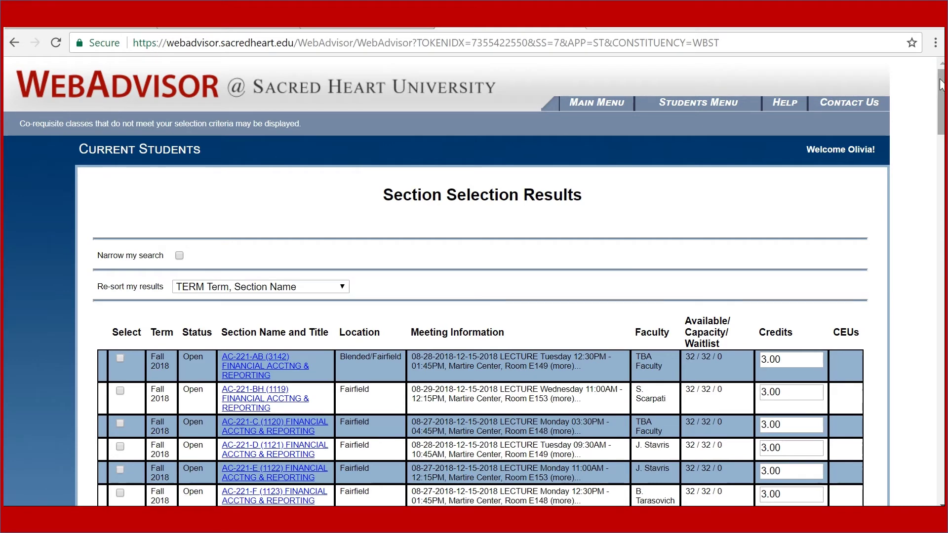
Select sections AC-221-AB, AC-221-BH, AC-221-E, AC-221-G, CIT-201-BBB and CIT-201-C in the search results and submit the selection.
{"action": "left_click_drag", "start_coordinate": [941, 85], "coordinate": [942, 121]}
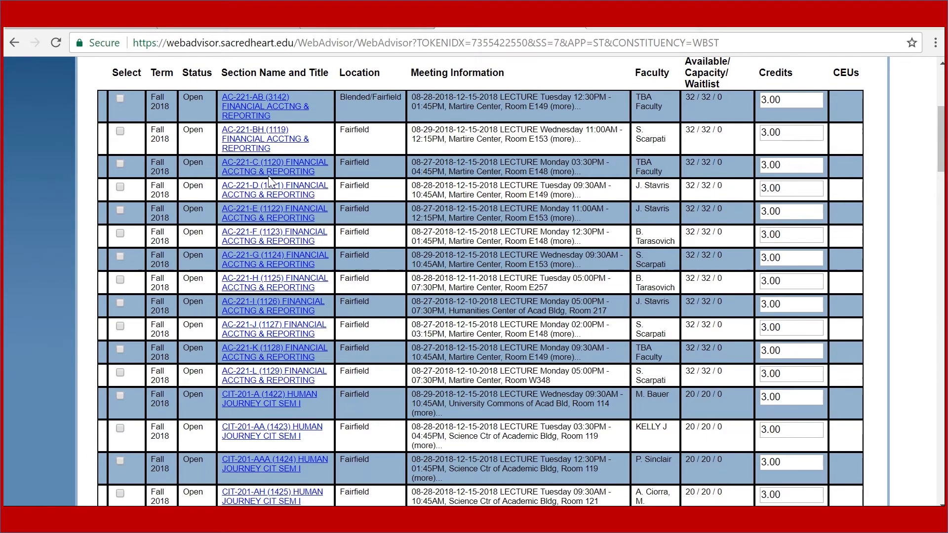
{"action": "left_click_drag", "start_coordinate": [942, 138], "coordinate": [941, 175]}
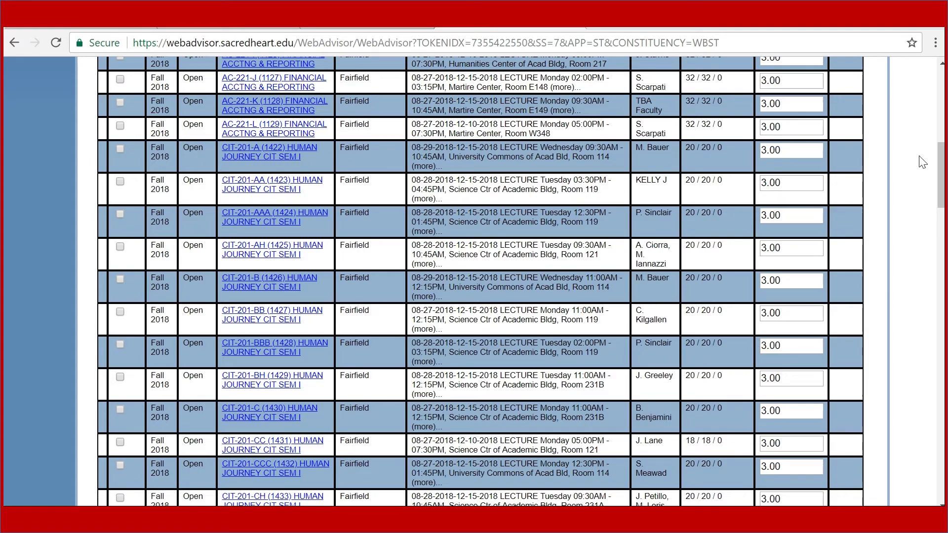
{"action": "left_click_drag", "start_coordinate": [940, 173], "coordinate": [908, 426]}
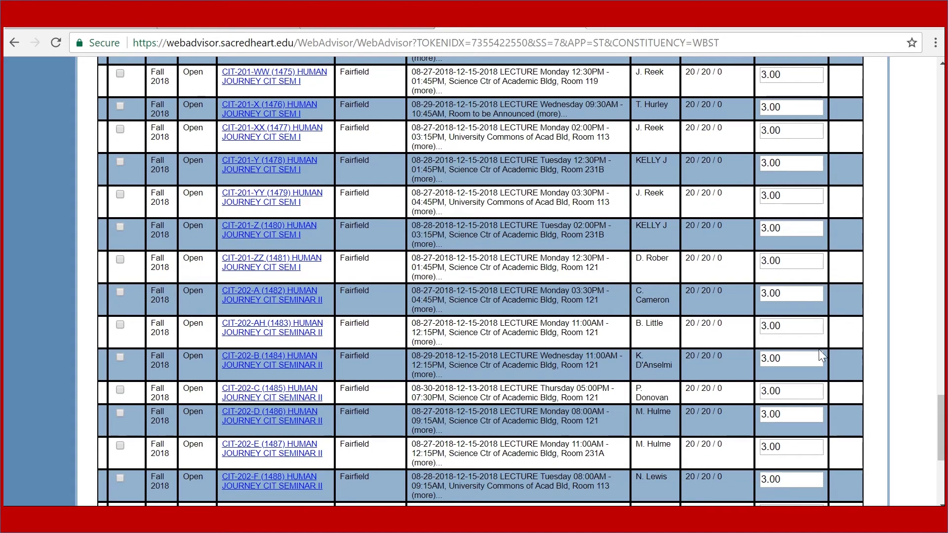
{"action": "left_click_drag", "start_coordinate": [942, 429], "coordinate": [941, 147]}
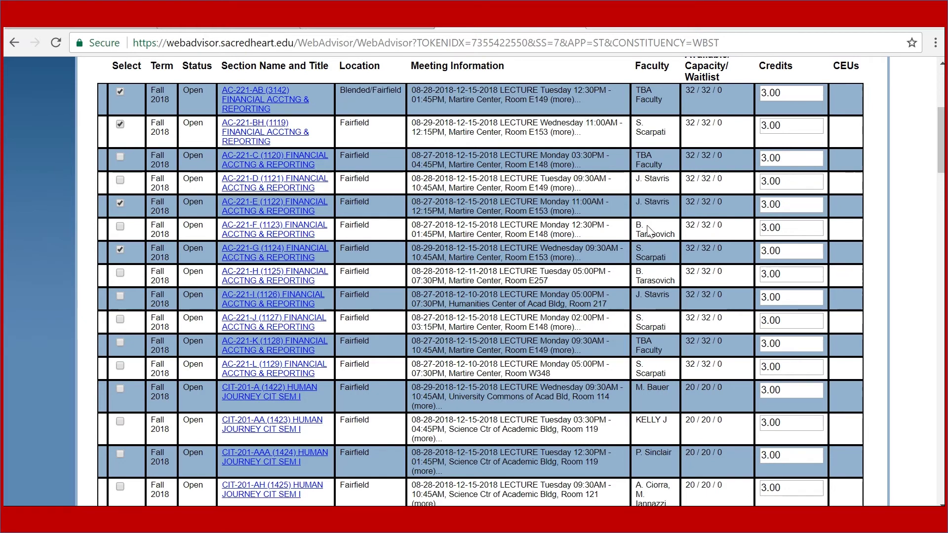
{"action": "left_click_drag", "start_coordinate": [940, 142], "coordinate": [941, 200]}
{"action": "left_click", "coordinate": [120, 198]}
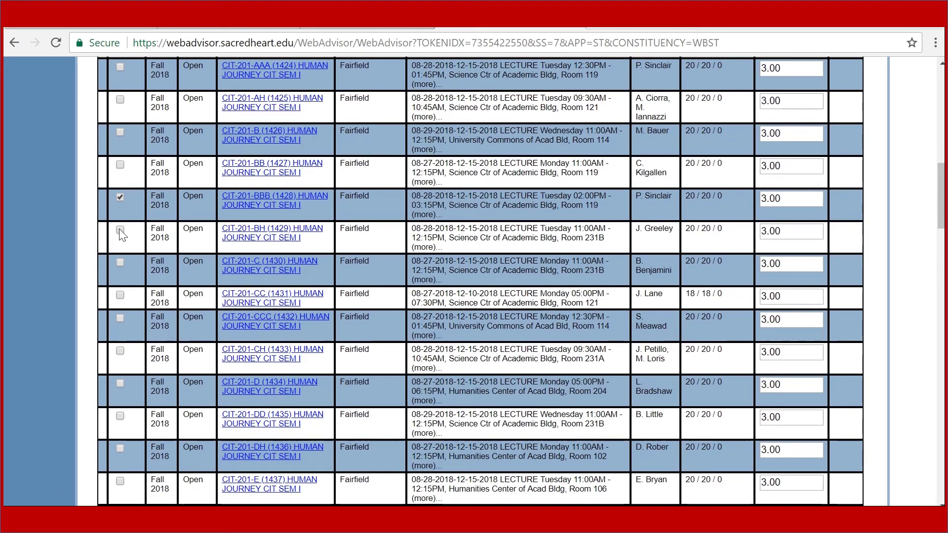
{"action": "left_click", "coordinate": [119, 263]}
{"action": "left_click_drag", "start_coordinate": [940, 188], "coordinate": [941, 476]}
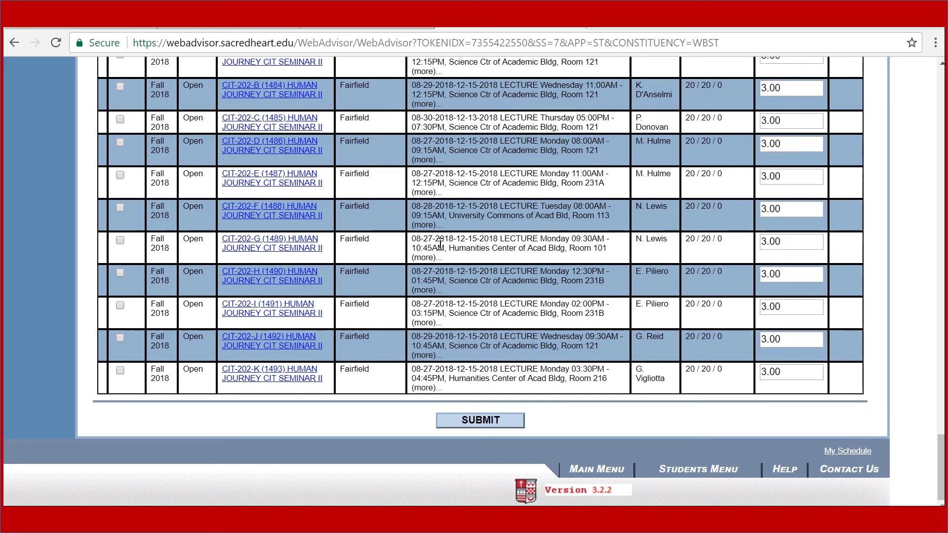
{"action": "left_click", "coordinate": [467, 424]}
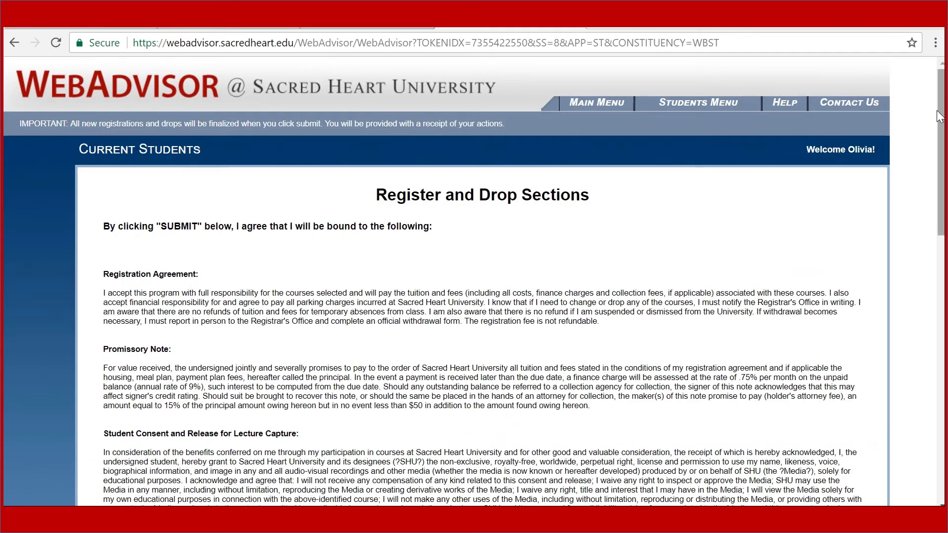
Set the action to Register for preferred sections AC-221-AB and CIT-201-C.
{"action": "left_click_drag", "start_coordinate": [939, 121], "coordinate": [941, 321]}
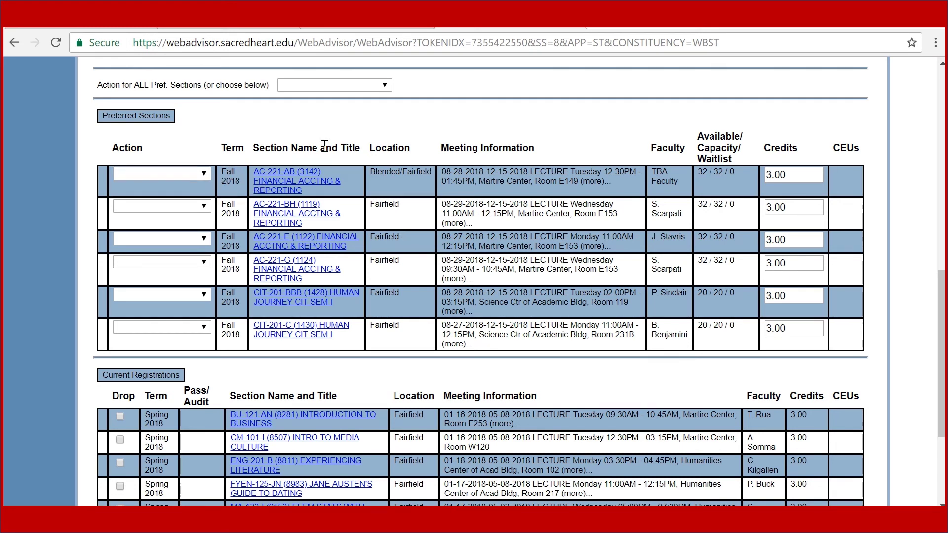
{"action": "left_click", "coordinate": [204, 174]}
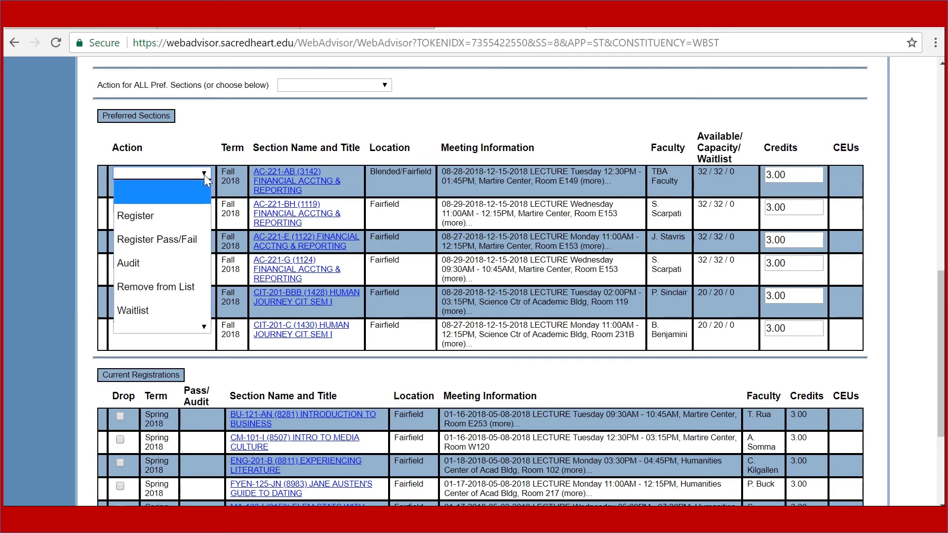
{"action": "left_click", "coordinate": [174, 216]}
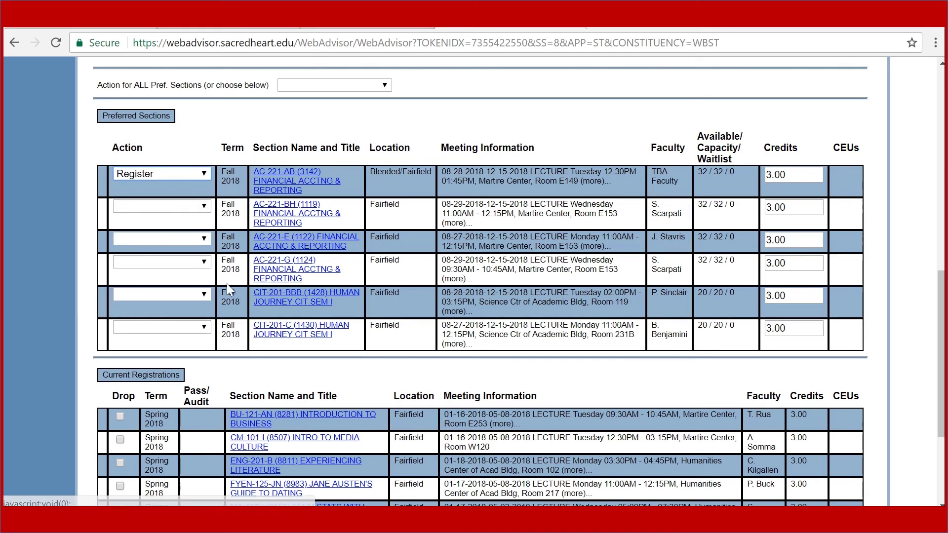
{"action": "left_click", "coordinate": [204, 327]}
{"action": "left_click", "coordinate": [163, 370]}
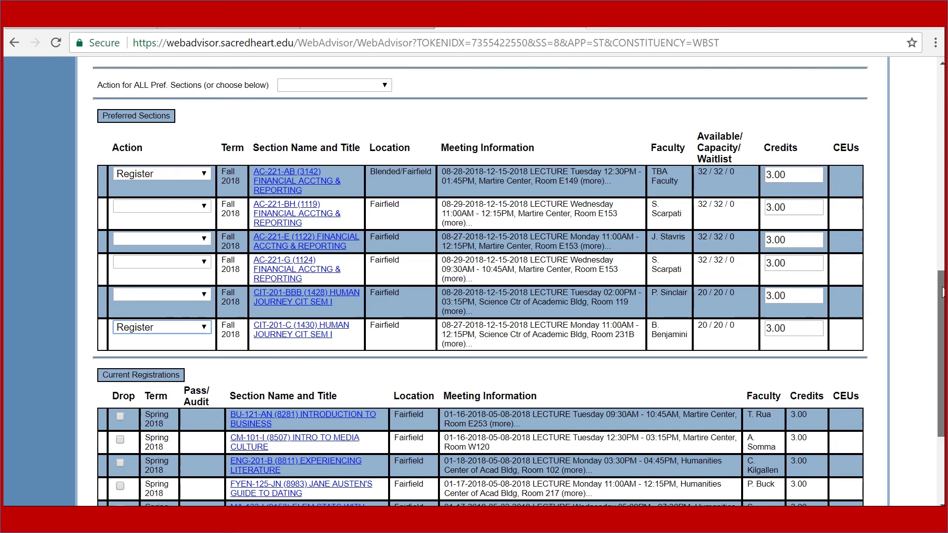
Try PART Complete only available as the handling for unavailable choices and switch it back to ALL Allow me to adjust all.
{"action": "left_click_drag", "start_coordinate": [942, 291], "coordinate": [942, 368]}
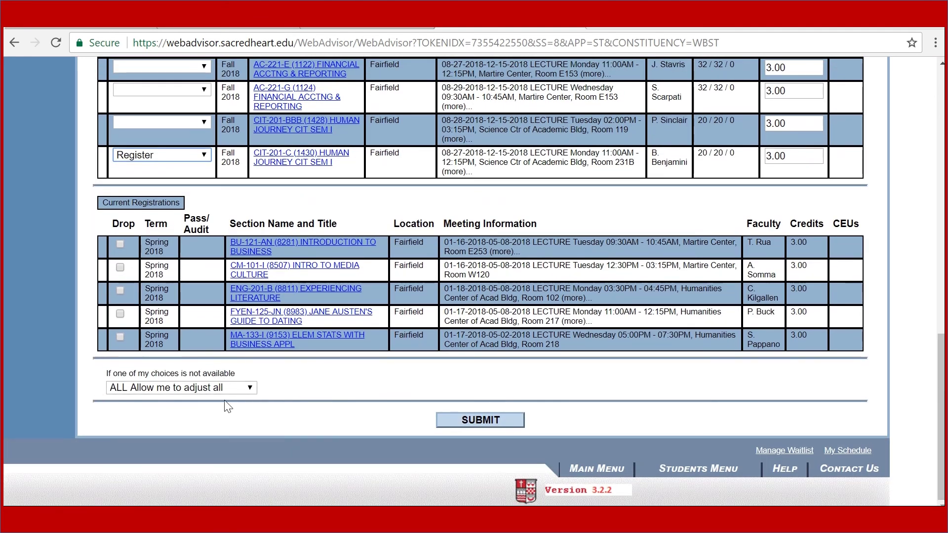
{"action": "left_click", "coordinate": [250, 388]}
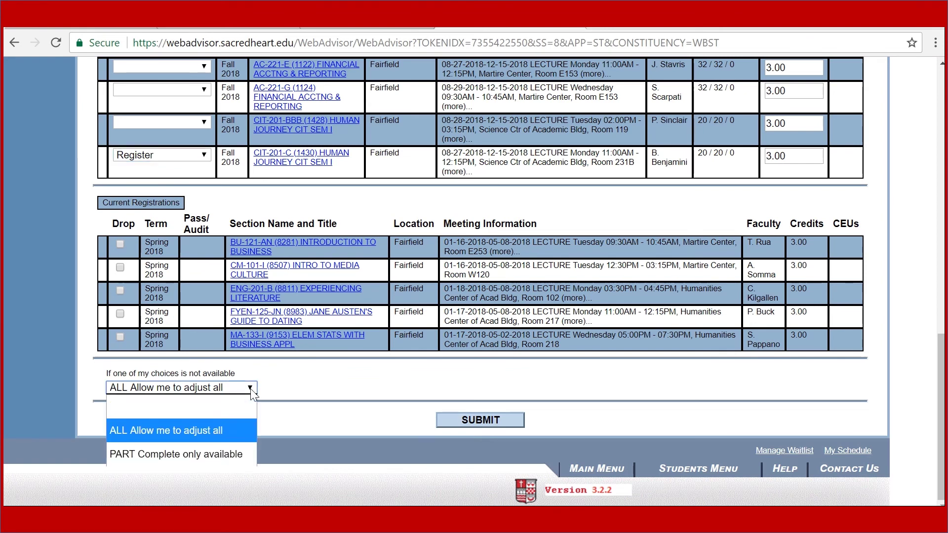
{"action": "left_click", "coordinate": [209, 451]}
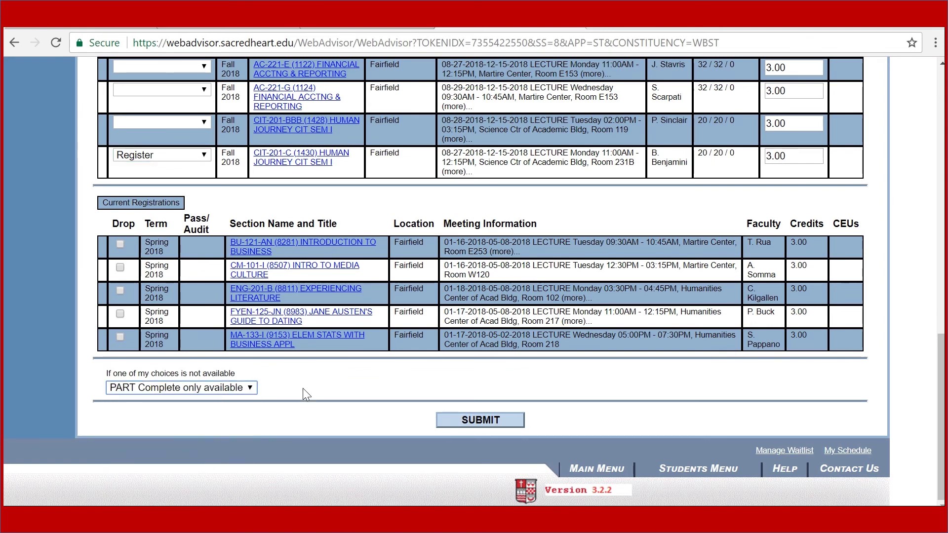
{"action": "left_click", "coordinate": [251, 391]}
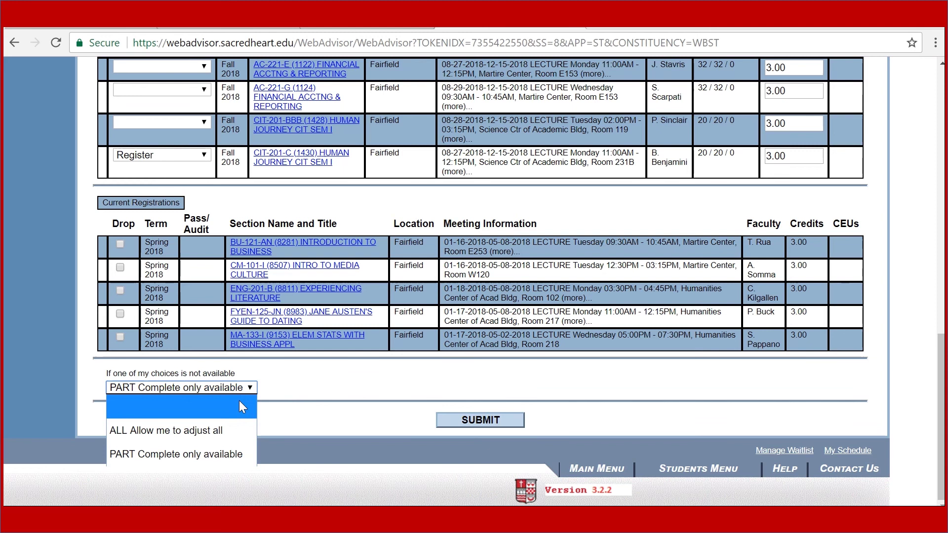
{"action": "left_click", "coordinate": [212, 427]}
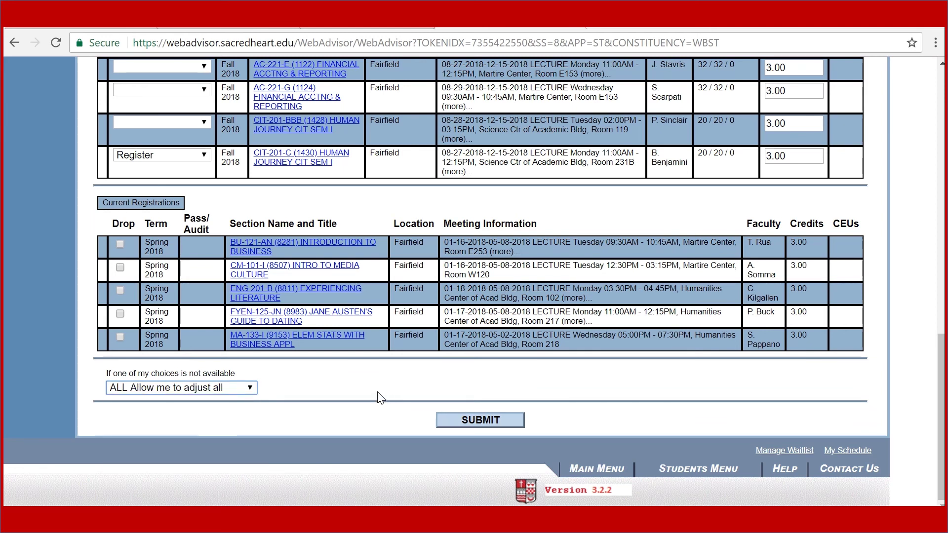
Recheck the preferred sections and set the handling for unavailable choices to PART Complete only available.
{"action": "scroll", "coordinate": [380, 398], "scroll_direction": "up", "scroll_amount": 3}
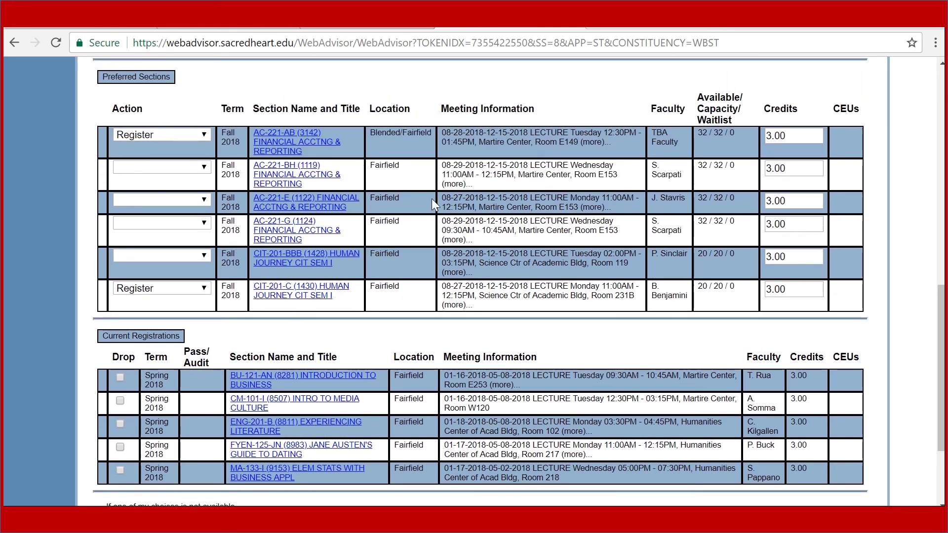
{"action": "scroll", "coordinate": [438, 223], "scroll_direction": "down", "scroll_amount": 3}
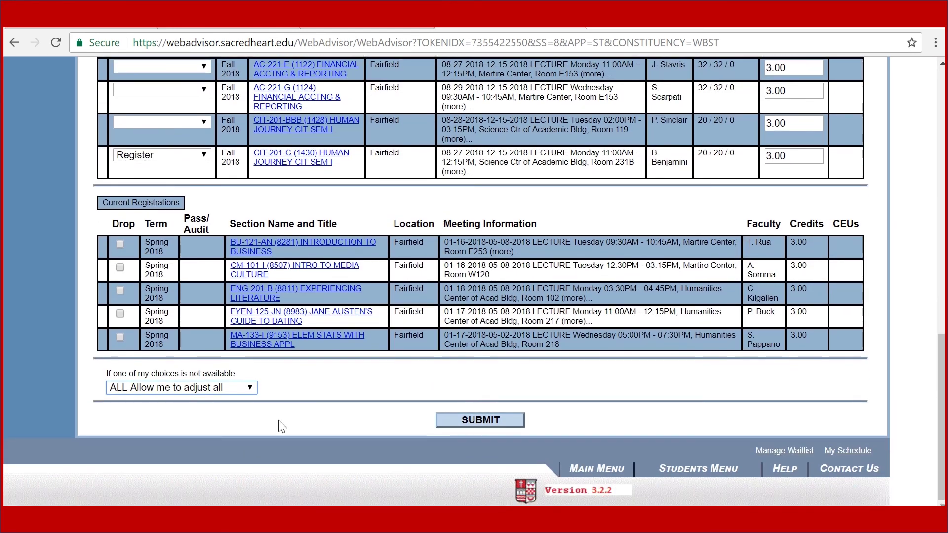
{"action": "left_click", "coordinate": [248, 386]}
{"action": "left_click", "coordinate": [207, 454]}
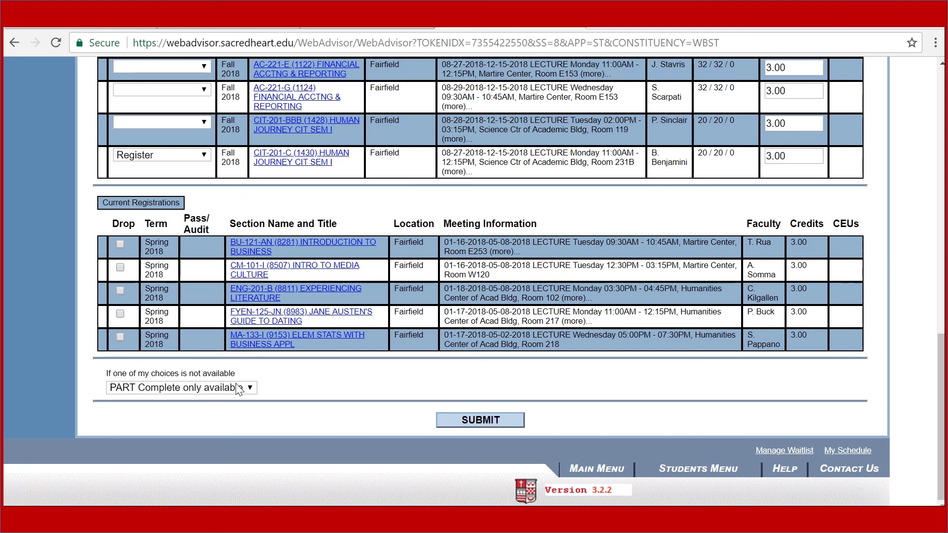
{"action": "left_click", "coordinate": [253, 388]}
{"action": "left_click", "coordinate": [266, 387]}
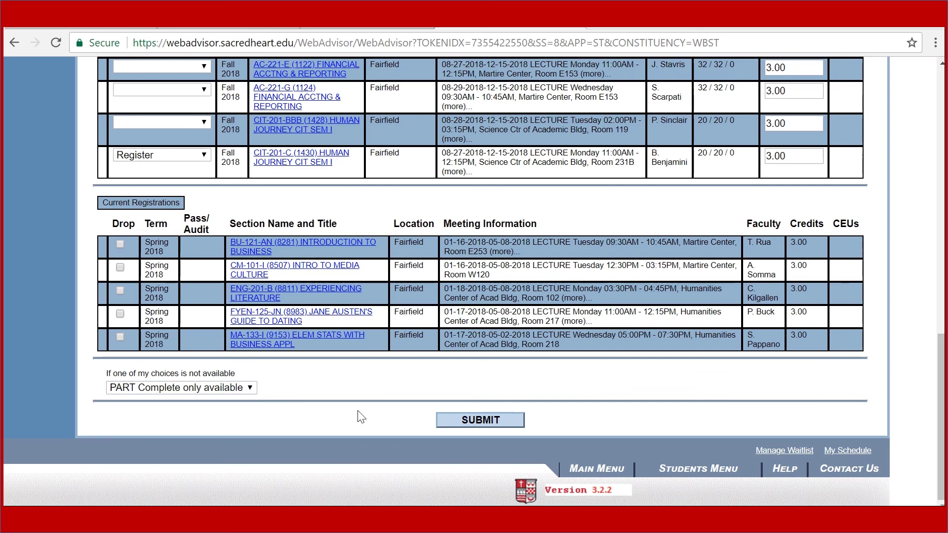